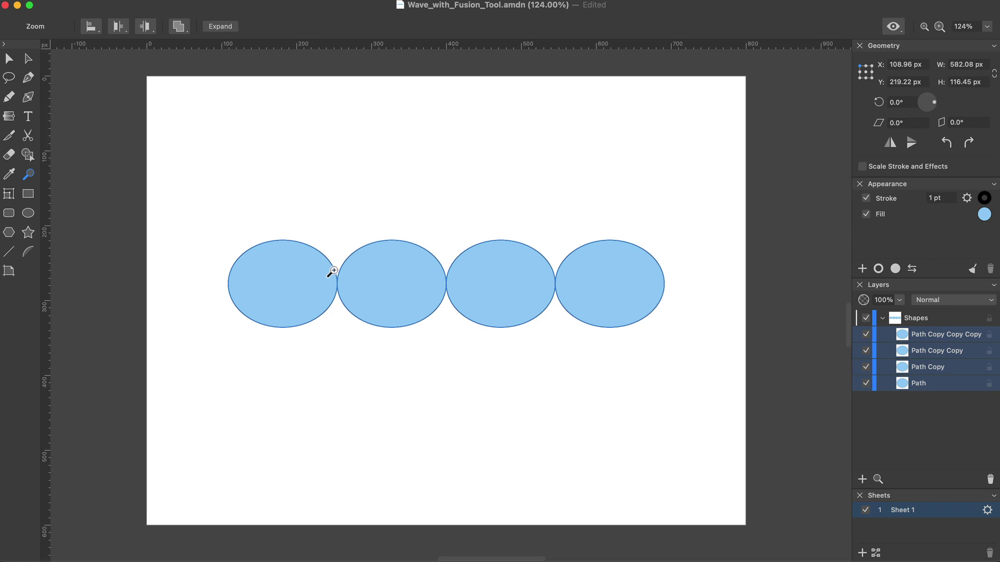
Examine the contact point between the first and second ellipses up close.
{"action": "left_click_drag", "start_coordinate": [329, 268], "coordinate": [348, 297]}
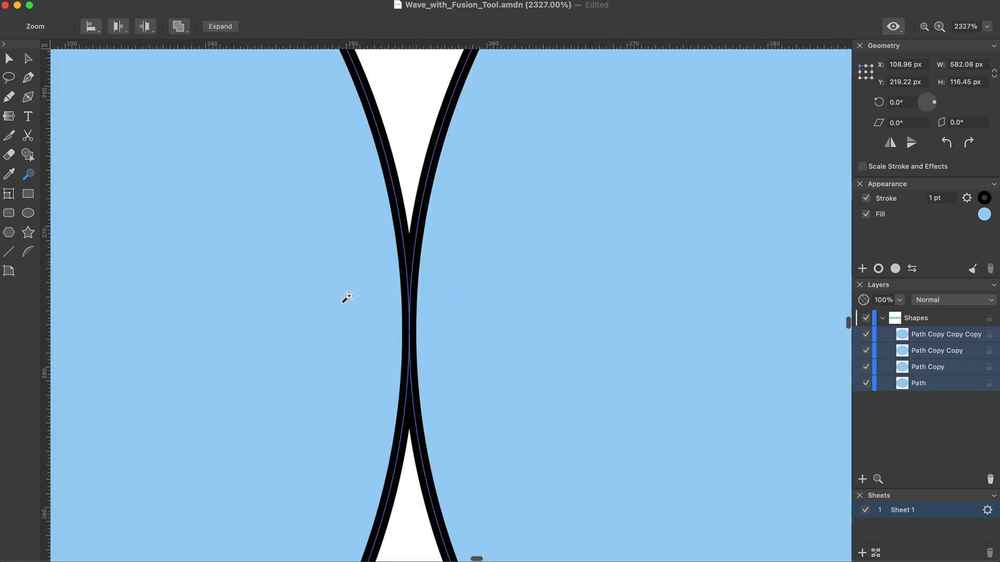
{"action": "key", "text": "v"}
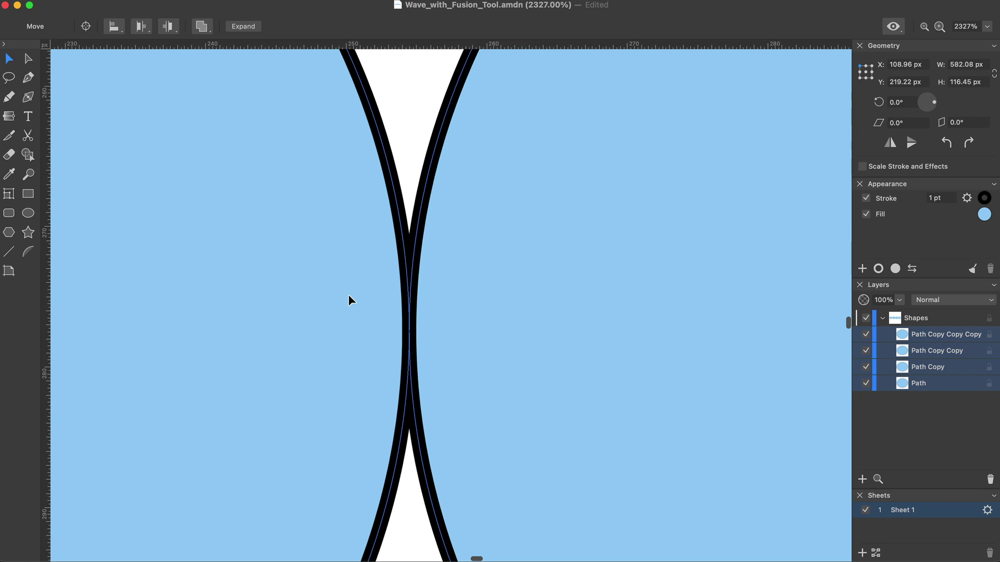
{"action": "key", "text": "super+0"}
Place the dark blue rectangle behind the four ellipses in the stacking order and clear the selection.
{"action": "left_click", "coordinate": [123, 33]}
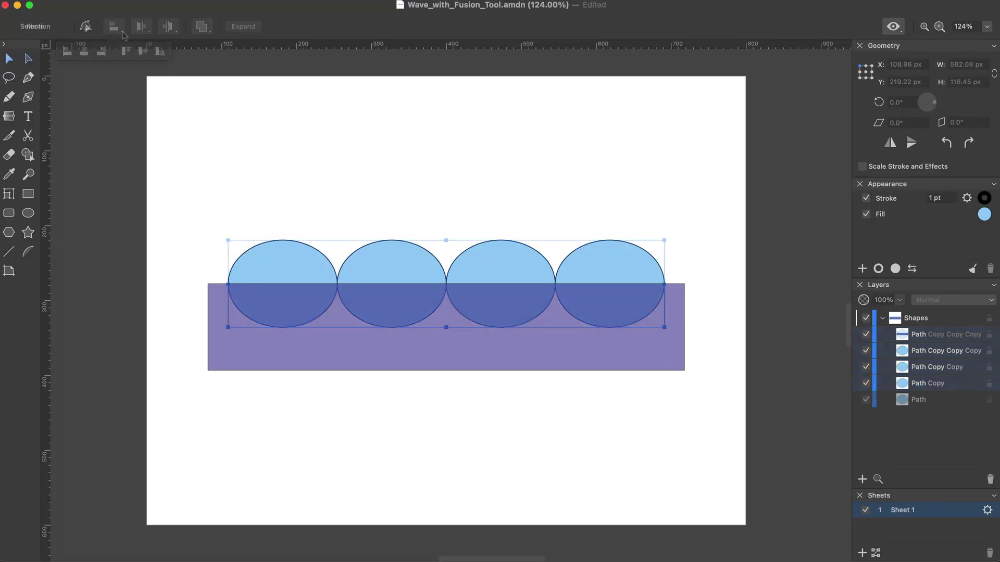
{"action": "left_click_drag", "start_coordinate": [918, 334], "coordinate": [939, 413]}
{"action": "left_click", "coordinate": [936, 419]}
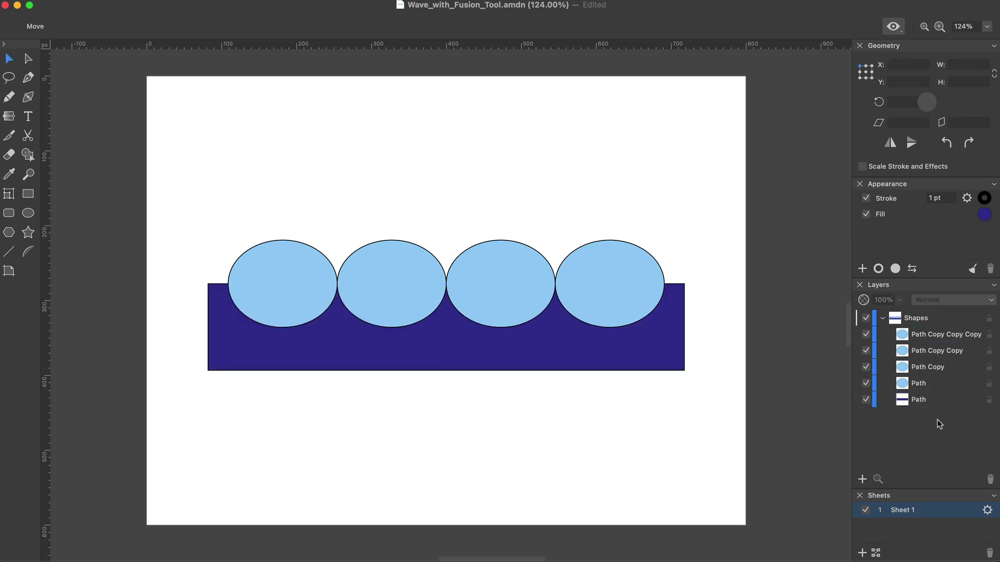
Select the four ellipses and the rectangle and activate the Fusion tool in its adding mode.
{"action": "key", "text": "a"}
{"action": "key", "text": "v"}
{"action": "left_click_drag", "start_coordinate": [183, 217], "coordinate": [702, 410]}
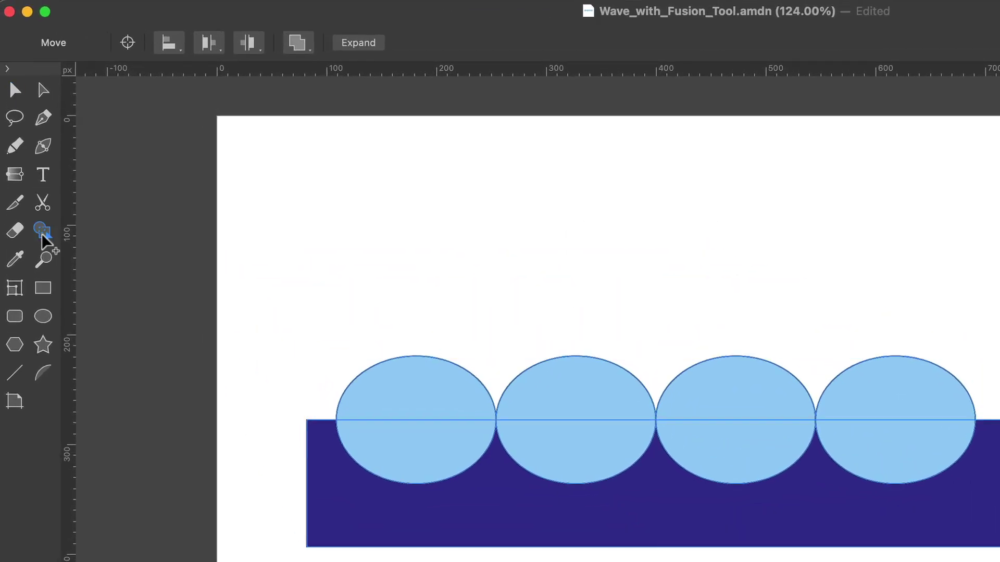
{"action": "left_click", "coordinate": [33, 190]}
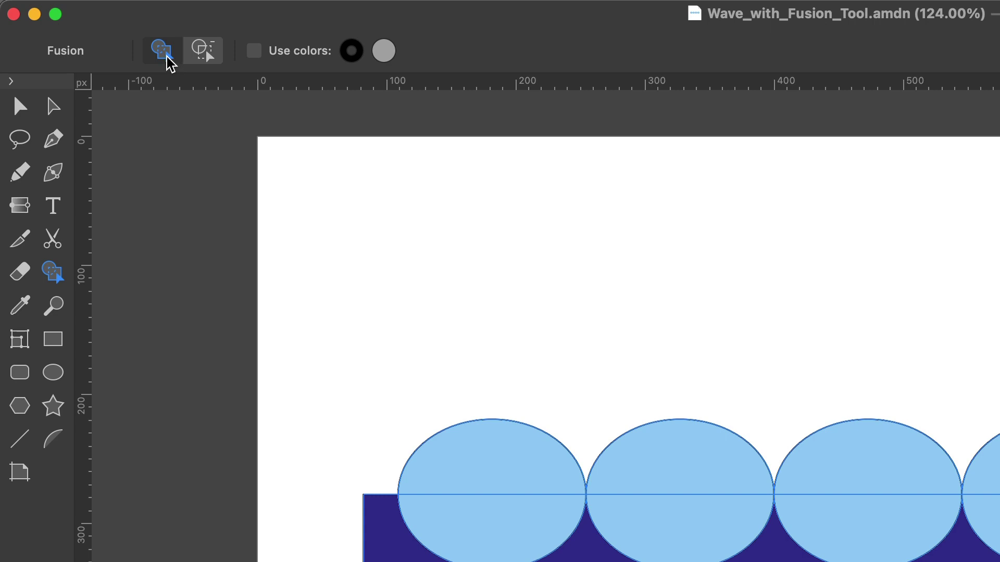
{"action": "left_click", "coordinate": [205, 56]}
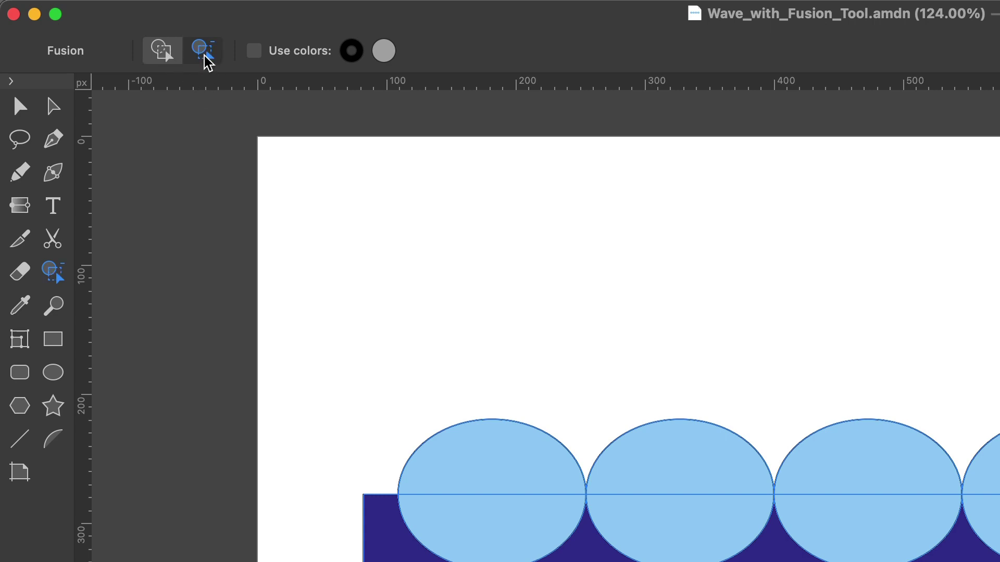
{"action": "left_click", "coordinate": [159, 63]}
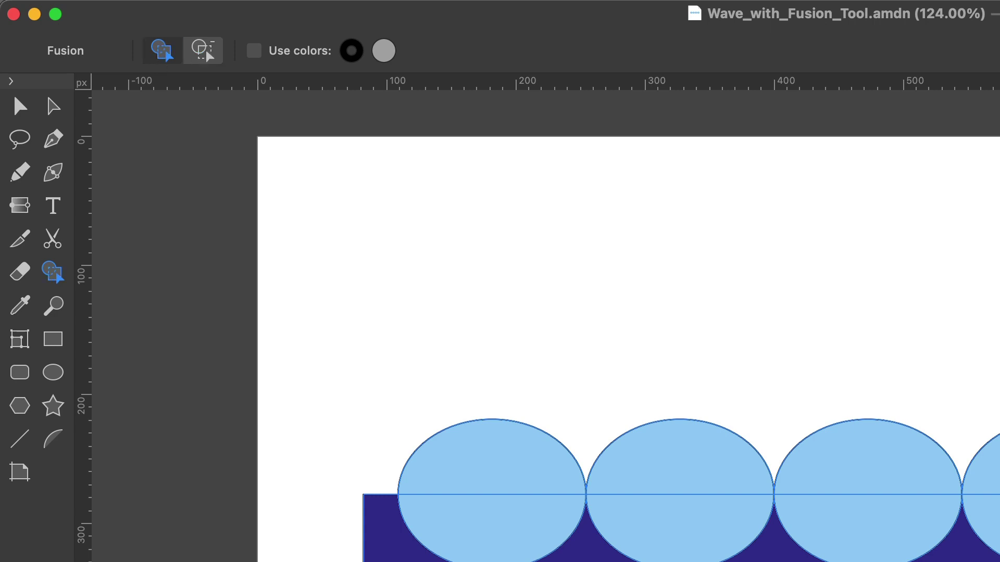
{"action": "left_click", "coordinate": [208, 67]}
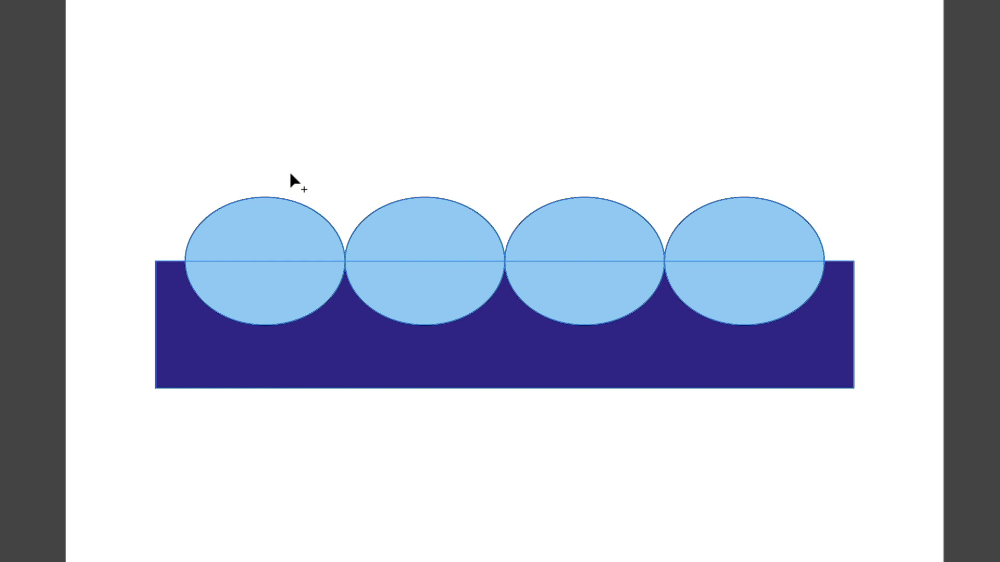
Try to merge the first ellipse with the rectangle using Fusion, and undo the merge.
{"action": "mouse_move", "coordinate": [283, 177]}
{"action": "left_mouse_down"}
{"action": "mouse_move", "coordinate": [265, 214]}
{"action": "mouse_move", "coordinate": [279, 273]}
{"action": "mouse_move", "coordinate": [327, 327]}
{"action": "left_mouse_up"}
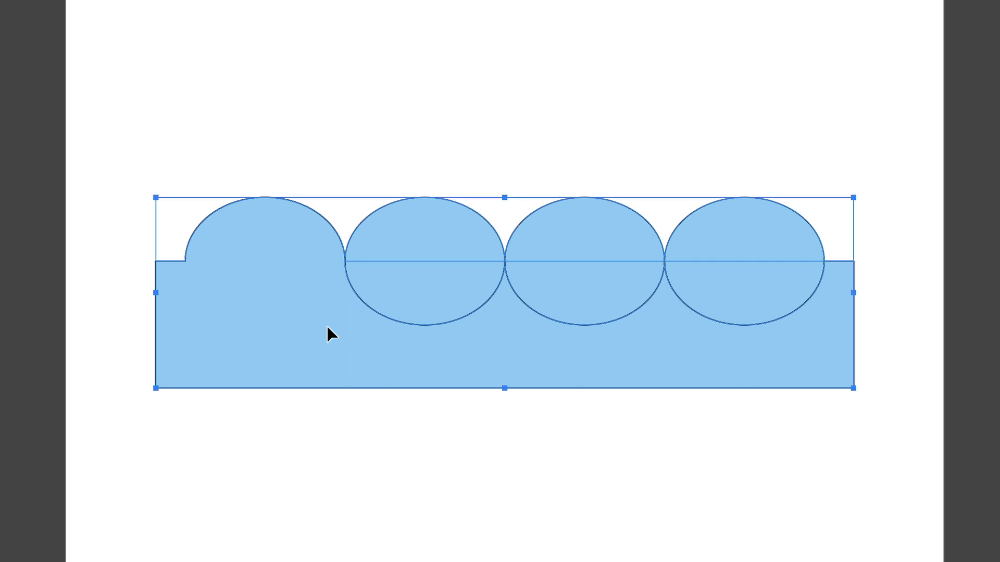
{"action": "key", "text": "ctrl+z"}
{"action": "mouse_move", "coordinate": [297, 180]}
{"action": "left_mouse_down"}
{"action": "mouse_move", "coordinate": [278, 213]}
{"action": "mouse_move", "coordinate": [277, 260]}
{"action": "mouse_move", "coordinate": [324, 339]}
{"action": "left_mouse_up"}
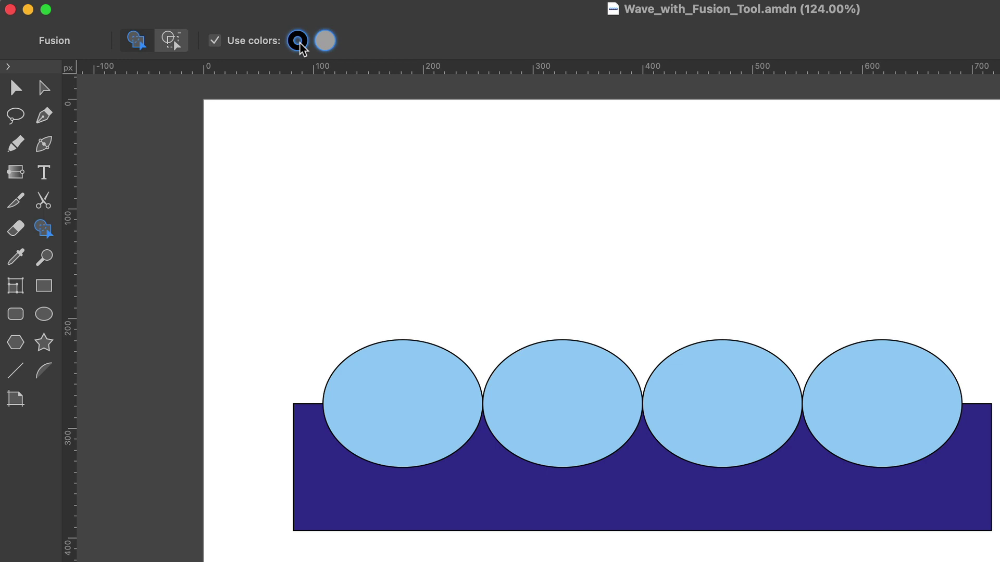
View the Fusion tool's stroke settings and disable its Use colors option.
{"action": "left_click", "coordinate": [298, 42]}
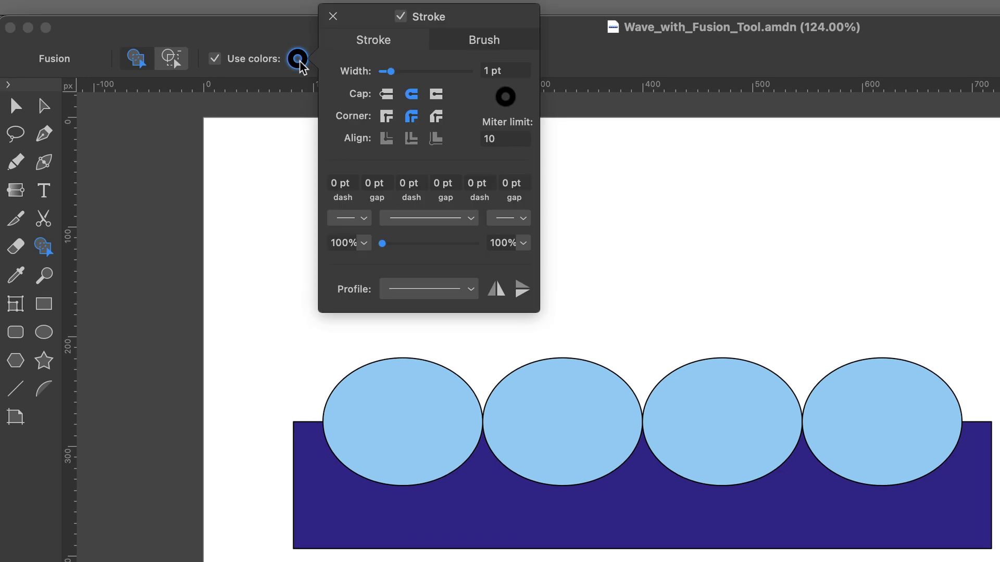
{"action": "left_click", "coordinate": [333, 16]}
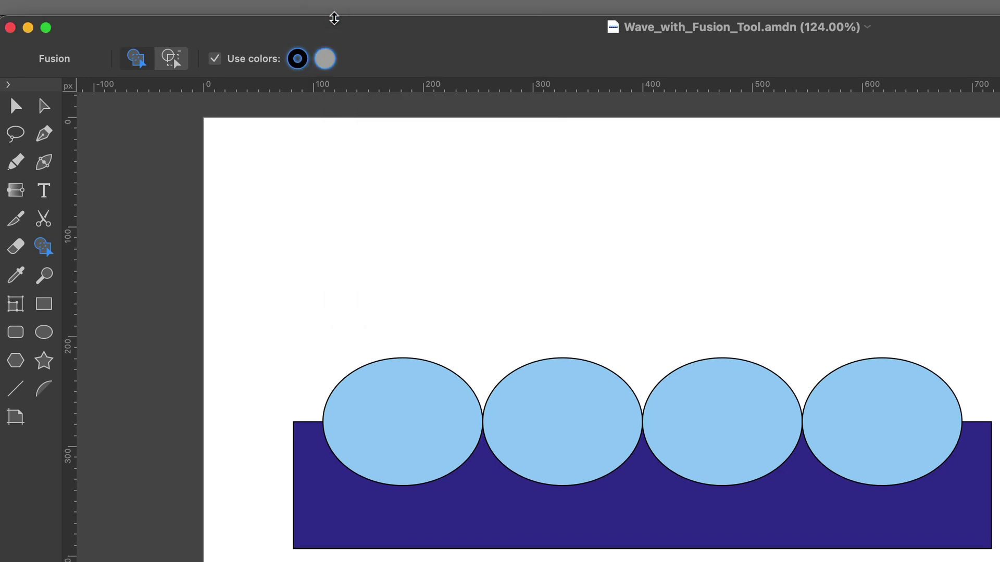
{"action": "left_click", "coordinate": [216, 61]}
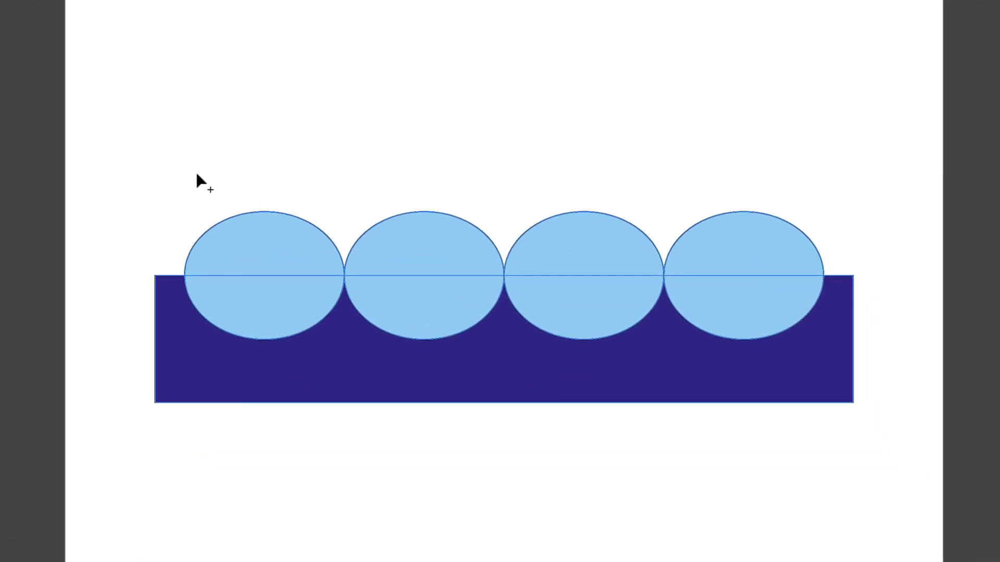
Merge the first and third ellipses with the rectangle using the Fusion tool.
{"action": "mouse_move", "coordinate": [197, 175]}
{"action": "left_mouse_down"}
{"action": "mouse_move", "coordinate": [225, 196]}
{"action": "mouse_move", "coordinate": [279, 278]}
{"action": "mouse_move", "coordinate": [279, 340]}
{"action": "mouse_move", "coordinate": [266, 375]}
{"action": "left_mouse_up"}
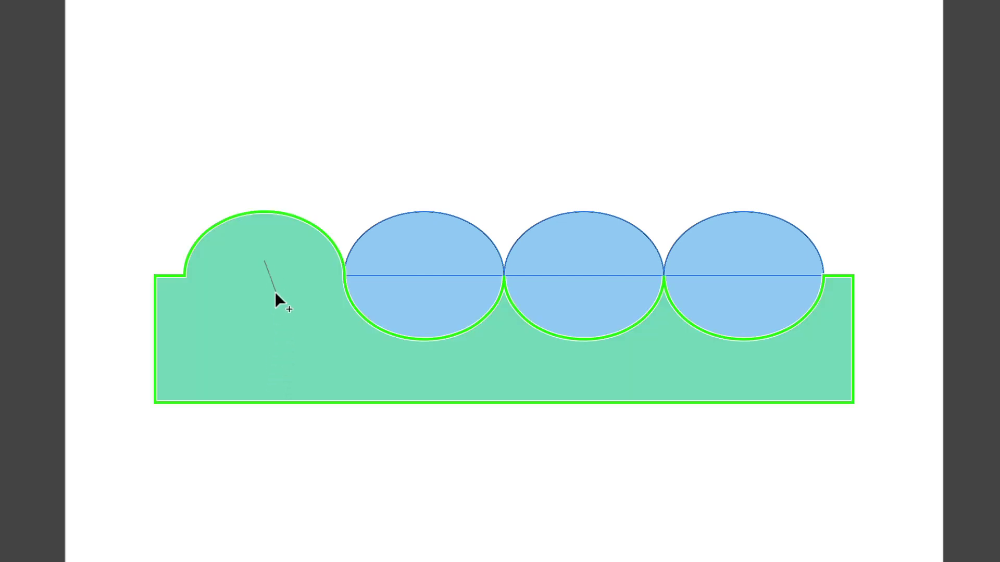
{"action": "left_click_drag", "start_coordinate": [341, 349], "coordinate": [524, 371]}
{"action": "mouse_move", "coordinate": [602, 345]}
{"action": "left_mouse_down"}
{"action": "mouse_move", "coordinate": [623, 288]}
{"action": "mouse_move", "coordinate": [620, 255]}
{"action": "left_mouse_up"}
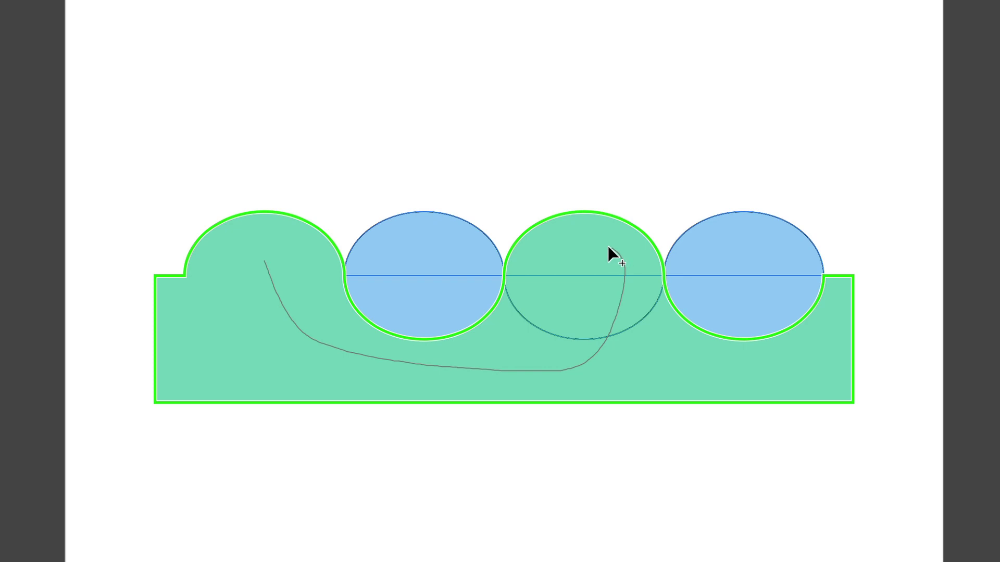
{"action": "mouse_move", "coordinate": [537, 344]}
{"action": "left_mouse_down"}
{"action": "mouse_move", "coordinate": [294, 345]}
{"action": "mouse_move", "coordinate": [266, 333]}
{"action": "mouse_move", "coordinate": [472, 375]}
{"action": "mouse_move", "coordinate": [575, 364]}
{"action": "mouse_move", "coordinate": [607, 297]}
{"action": "mouse_move", "coordinate": [600, 273]}
{"action": "left_mouse_up"}
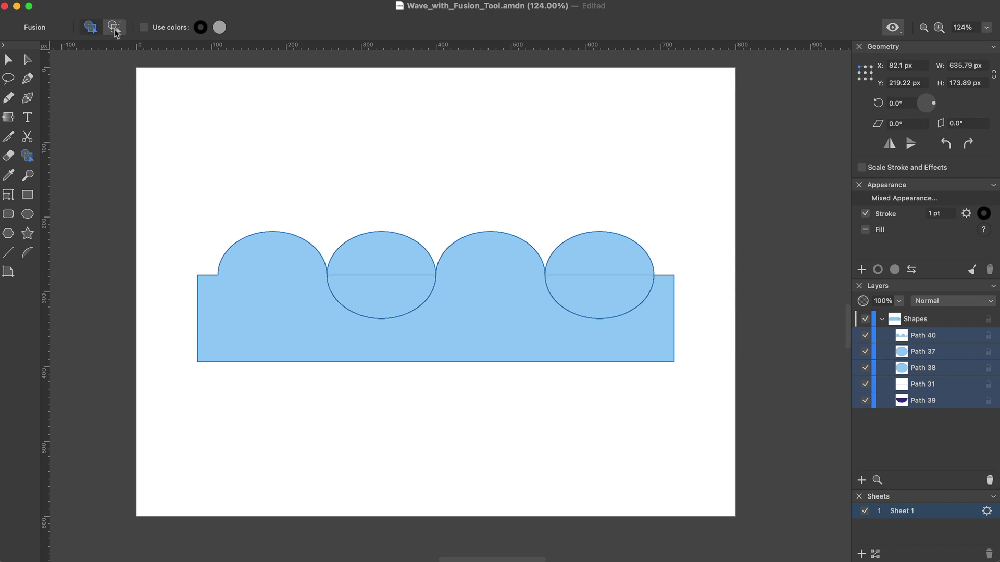
Subtract the second and fourth ellipses from the merged shape with the Fusion tool to form wave troughs.
{"action": "left_click", "coordinate": [114, 28]}
{"action": "left_click_drag", "start_coordinate": [341, 177], "coordinate": [394, 301]}
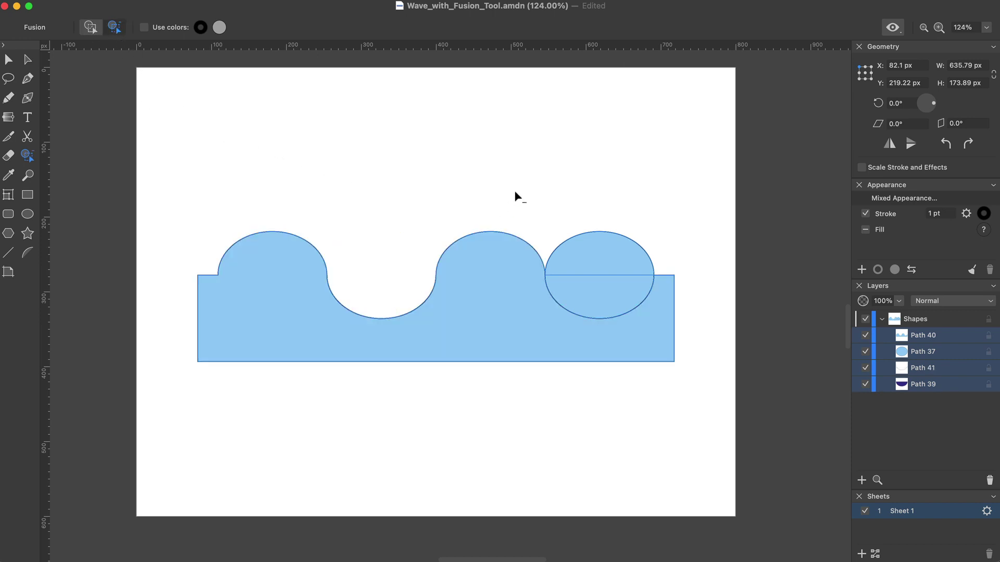
{"action": "left_click_drag", "start_coordinate": [556, 219], "coordinate": [607, 309]}
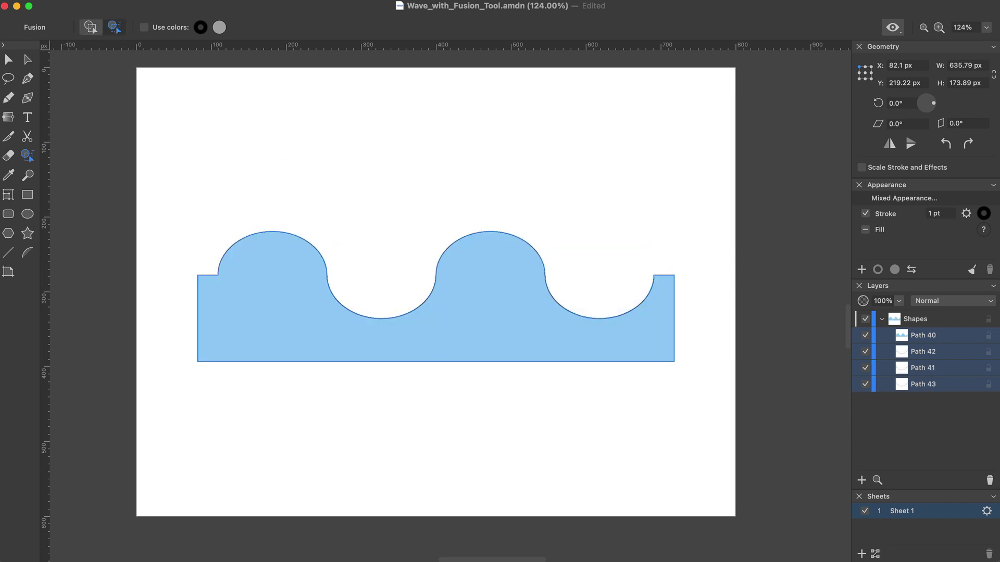
Delete the two corner nodes where the wave's ends meet the flat side ledges, and turn off the path's fill.
{"action": "key", "text": "a"}
{"action": "left_click", "coordinate": [233, 267]}
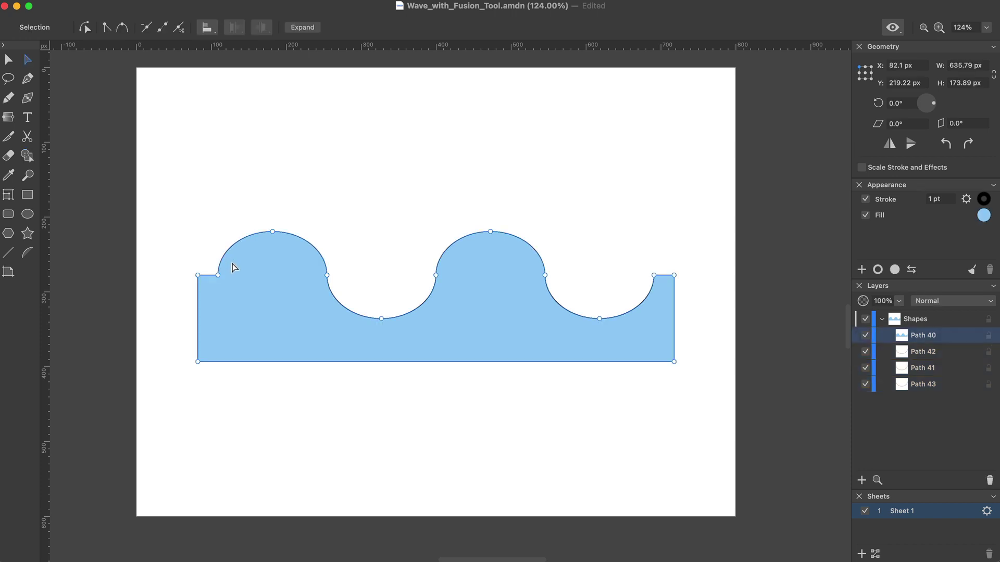
{"action": "left_click", "coordinate": [218, 275]}
{"action": "left_click", "coordinate": [654, 275], "text": "shift"}
{"action": "key", "text": "Delete"}
{"action": "left_click", "coordinate": [866, 215]}
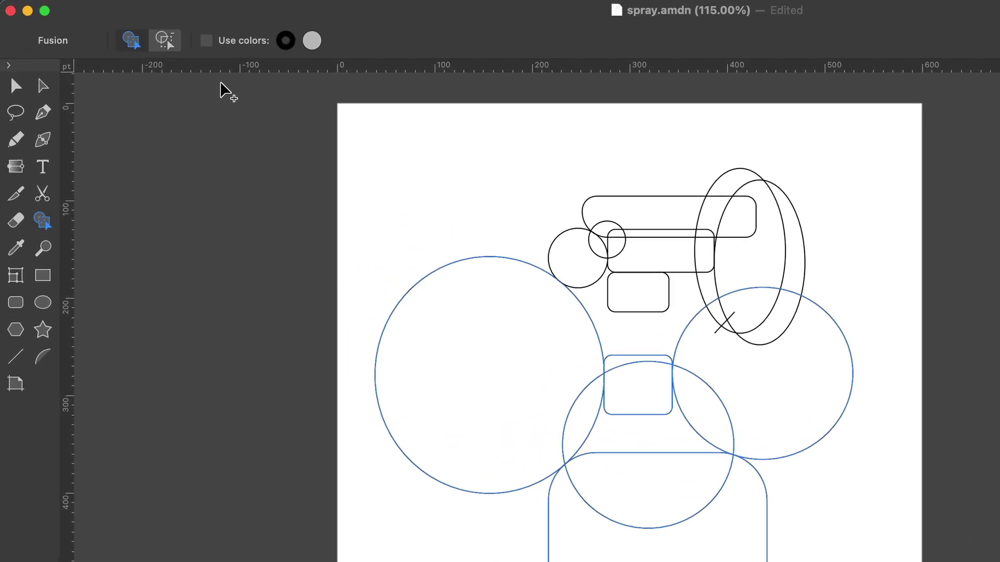
In spray.amdn, enable Use colors for the Fusion tool, with the stroke off and a black fill.
{"action": "left_click", "coordinate": [216, 44]}
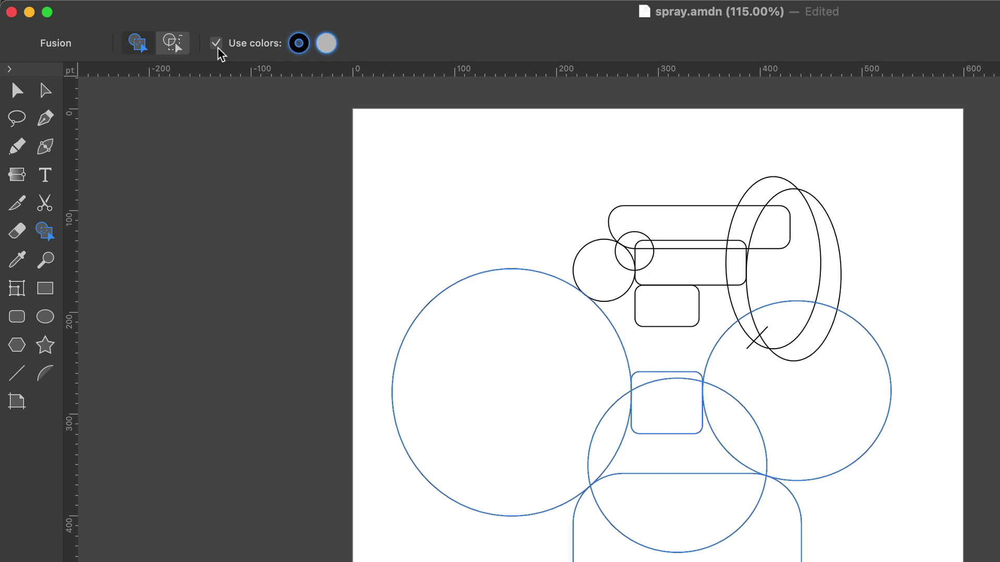
{"action": "left_click", "coordinate": [299, 44]}
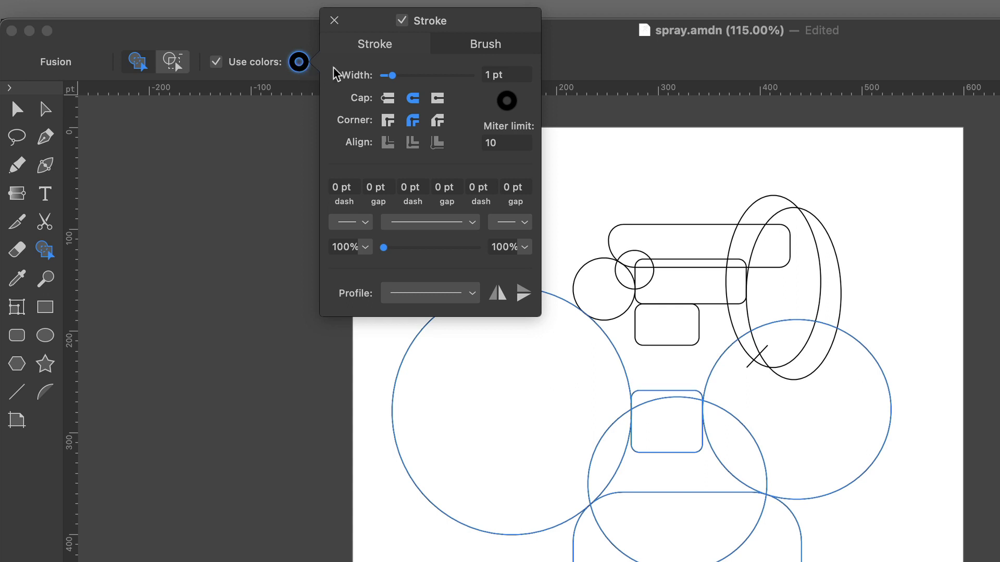
{"action": "left_click", "coordinate": [400, 22]}
{"action": "left_click", "coordinate": [335, 20]}
{"action": "left_click", "coordinate": [327, 62]}
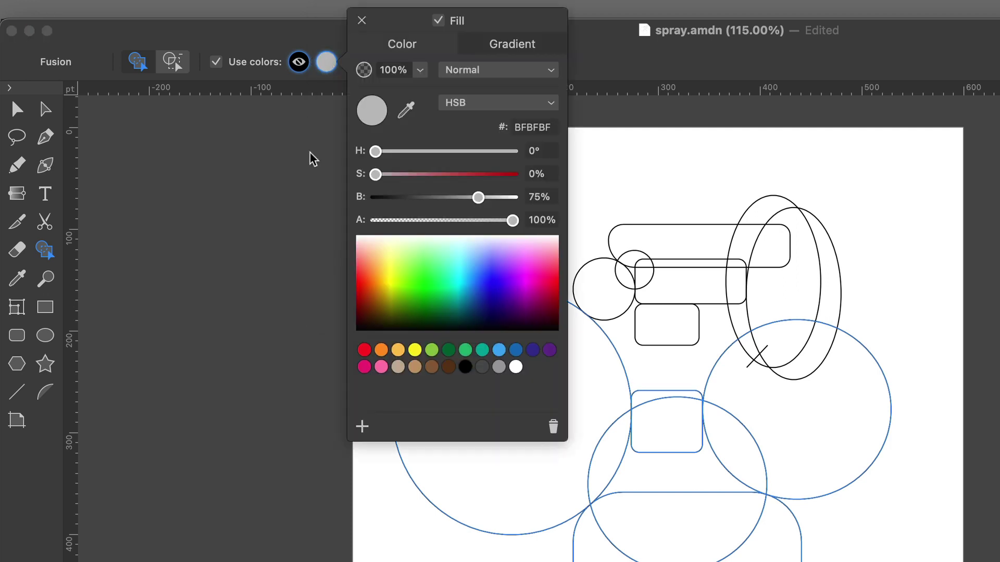
{"action": "left_click_drag", "start_coordinate": [479, 198], "coordinate": [374, 198]}
{"action": "key", "text": "Escape"}
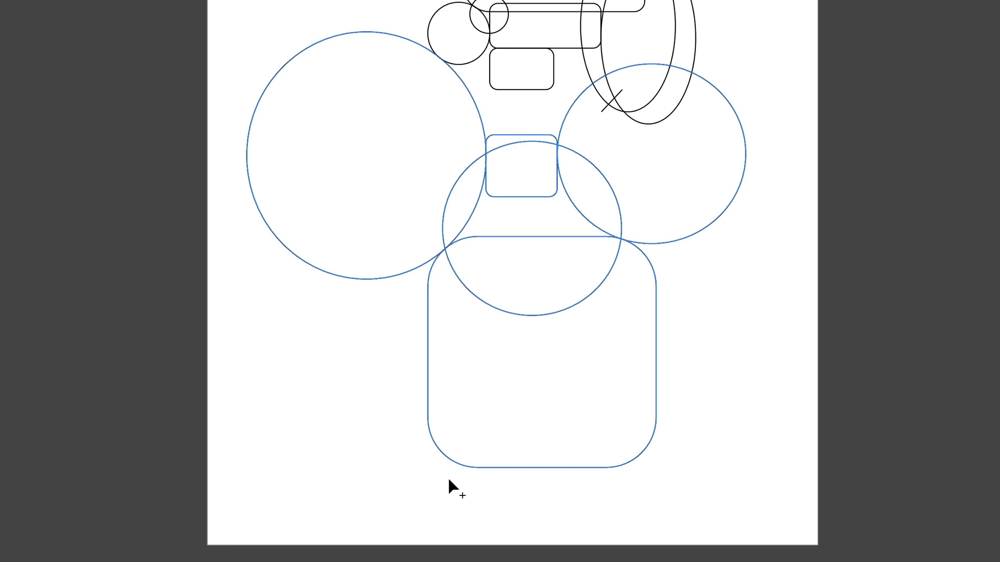
Fuse the bottle's body, shoulder and neck areas into one black shape and subtract the leftover circle parts around it.
{"action": "mouse_move", "coordinate": [449, 479]}
{"action": "left_mouse_down"}
{"action": "mouse_move", "coordinate": [510, 388]}
{"action": "mouse_move", "coordinate": [535, 307]}
{"action": "mouse_move", "coordinate": [540, 230]}
{"action": "mouse_move", "coordinate": [523, 139]}
{"action": "left_mouse_up"}
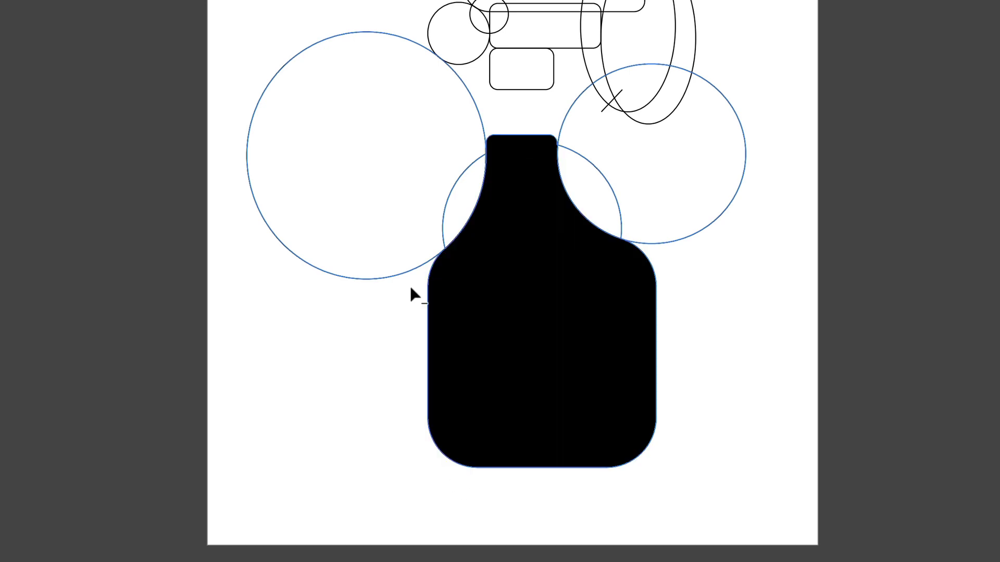
{"action": "mouse_move", "coordinate": [411, 289]}
{"action": "left_mouse_down"}
{"action": "mouse_move", "coordinate": [420, 235]}
{"action": "mouse_move", "coordinate": [448, 209]}
{"action": "mouse_move", "coordinate": [483, 122]}
{"action": "mouse_move", "coordinate": [521, 111]}
{"action": "mouse_move", "coordinate": [571, 124]}
{"action": "mouse_move", "coordinate": [574, 177]}
{"action": "left_mouse_up"}
{"action": "key", "text": "v"}
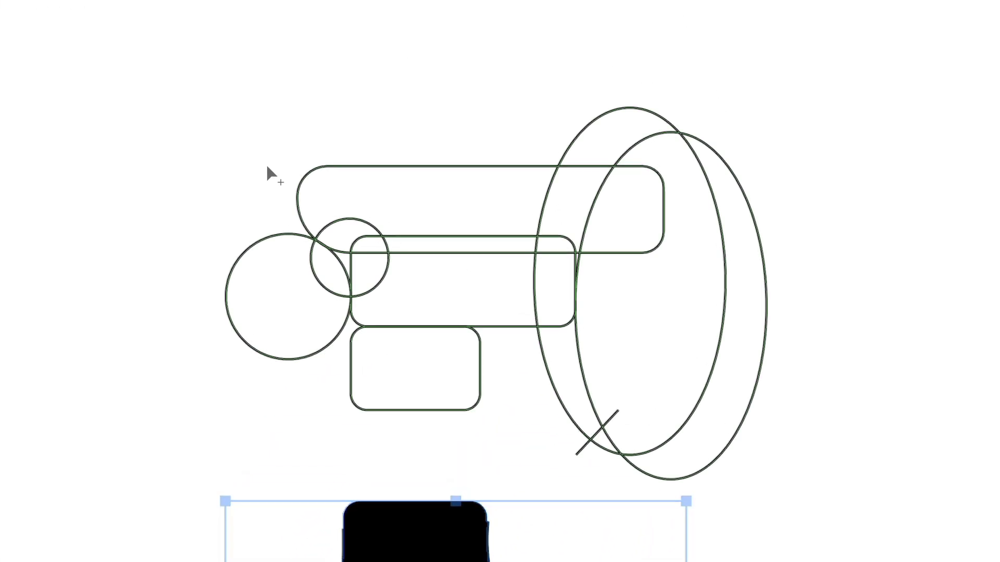
Fuse the spray head, collar and curved trigger areas into one black shape, ending the trigger at the diagonal line.
{"action": "key", "text": "x"}
{"action": "left_click_drag", "start_coordinate": [312, 120], "coordinate": [361, 157]}
{"action": "mouse_move", "coordinate": [326, 213]}
{"action": "left_mouse_down"}
{"action": "mouse_move", "coordinate": [357, 265]}
{"action": "mouse_move", "coordinate": [390, 249]}
{"action": "mouse_move", "coordinate": [411, 349]}
{"action": "left_mouse_up"}
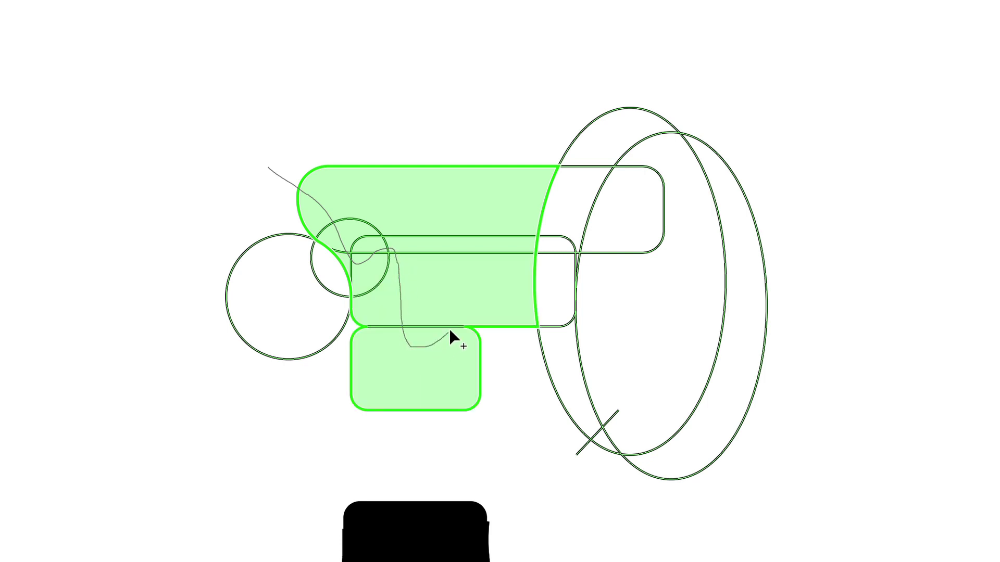
{"action": "mouse_move", "coordinate": [518, 302]}
{"action": "left_mouse_down"}
{"action": "mouse_move", "coordinate": [539, 293]}
{"action": "mouse_move", "coordinate": [563, 231]}
{"action": "mouse_move", "coordinate": [589, 223]}
{"action": "left_mouse_up"}
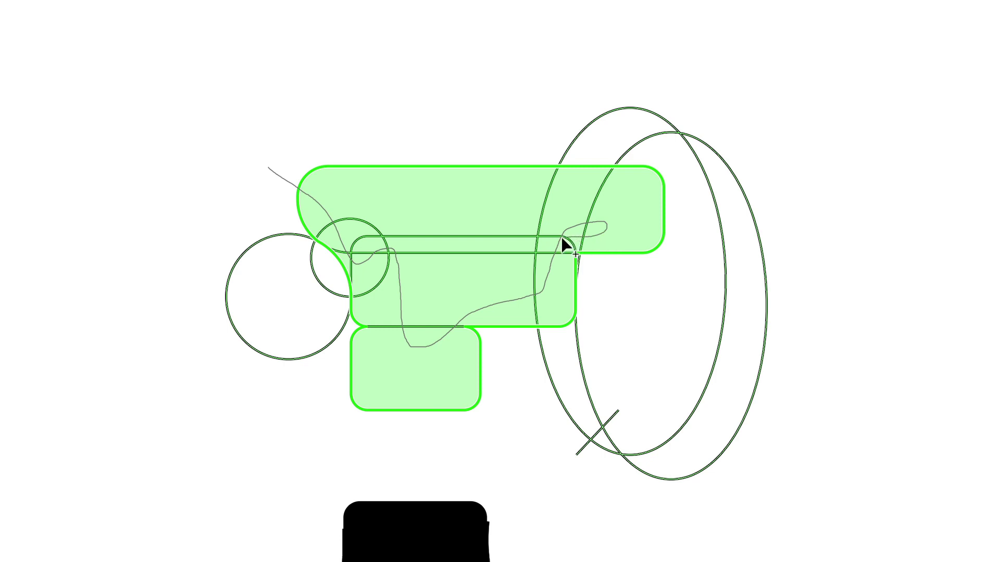
{"action": "left_click_drag", "start_coordinate": [553, 300], "coordinate": [557, 342]}
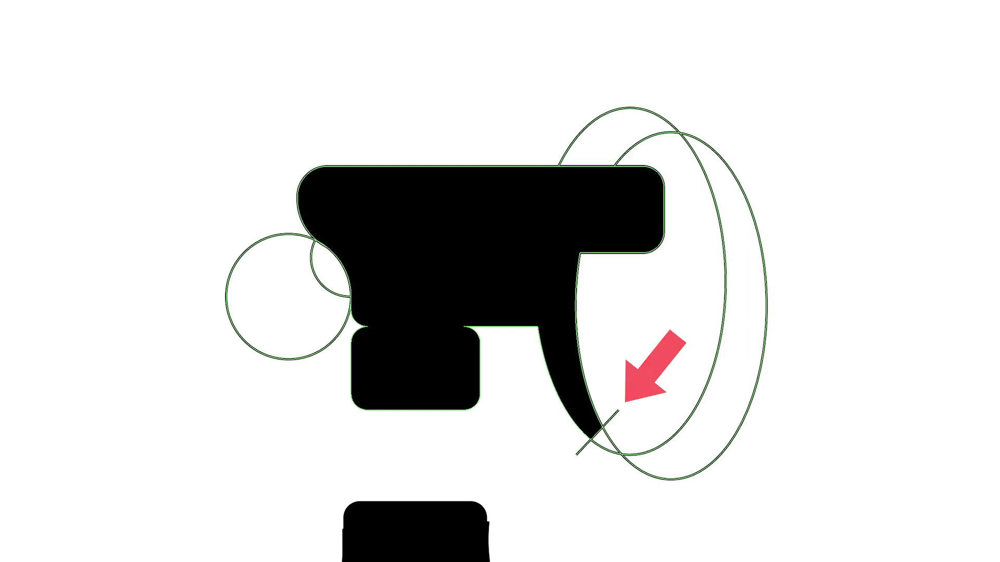
Subtract the leftover circles beside the spray head and the leftover ellipse parts around the trigger.
{"action": "mouse_move", "coordinate": [198, 350]}
{"action": "left_mouse_down"}
{"action": "mouse_move", "coordinate": [304, 314]}
{"action": "mouse_move", "coordinate": [329, 290]}
{"action": "mouse_move", "coordinate": [325, 279]}
{"action": "left_mouse_up"}
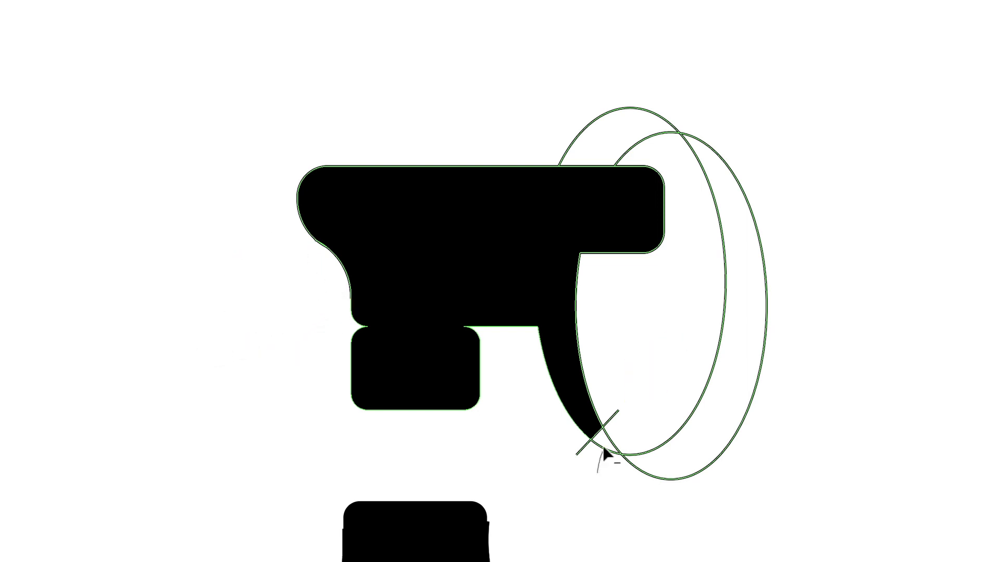
{"action": "mouse_move", "coordinate": [591, 446]}
{"action": "left_mouse_down"}
{"action": "mouse_move", "coordinate": [654, 434]}
{"action": "mouse_move", "coordinate": [753, 307]}
{"action": "mouse_move", "coordinate": [696, 178]}
{"action": "mouse_move", "coordinate": [640, 139]}
{"action": "left_mouse_up"}
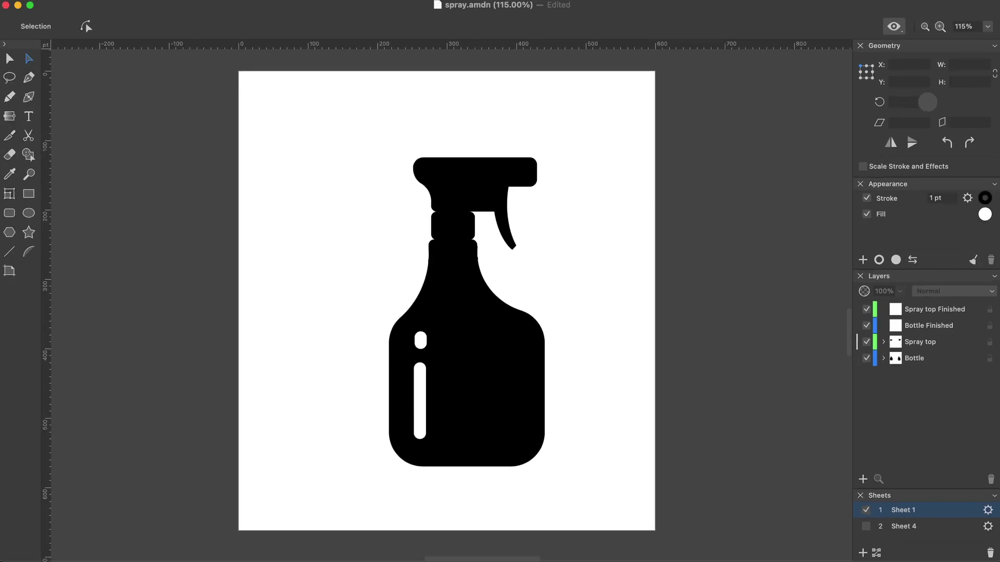
{"action": "key", "text": "v"}
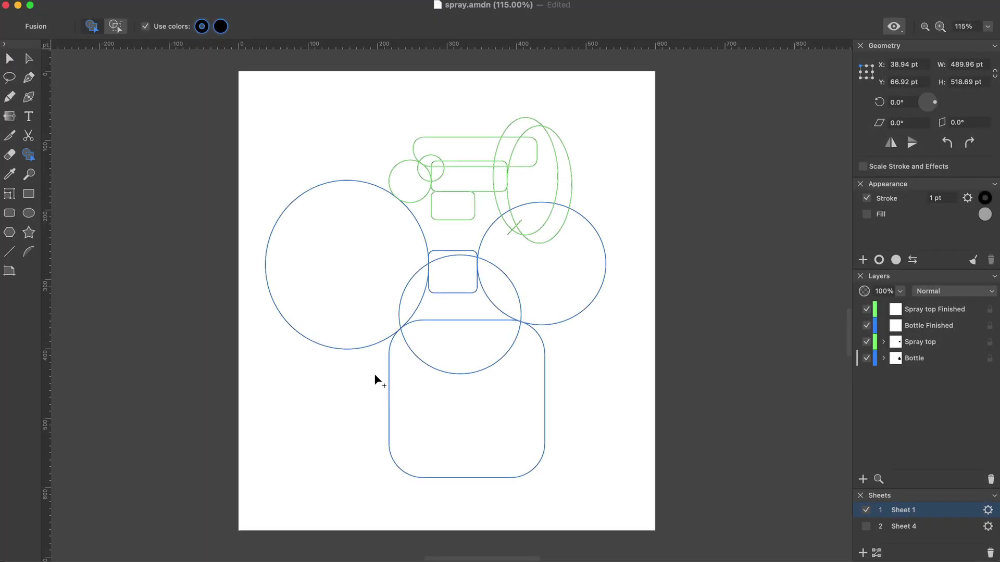
Fuse the bottle outline again as one black shape and subtract the leftover circle areas beside its left shoulder.
{"action": "mouse_move", "coordinate": [374, 373]}
{"action": "left_mouse_down"}
{"action": "mouse_move", "coordinate": [419, 364]}
{"action": "mouse_move", "coordinate": [441, 328]}
{"action": "mouse_move", "coordinate": [451, 290]}
{"action": "mouse_move", "coordinate": [441, 254]}
{"action": "left_mouse_up"}
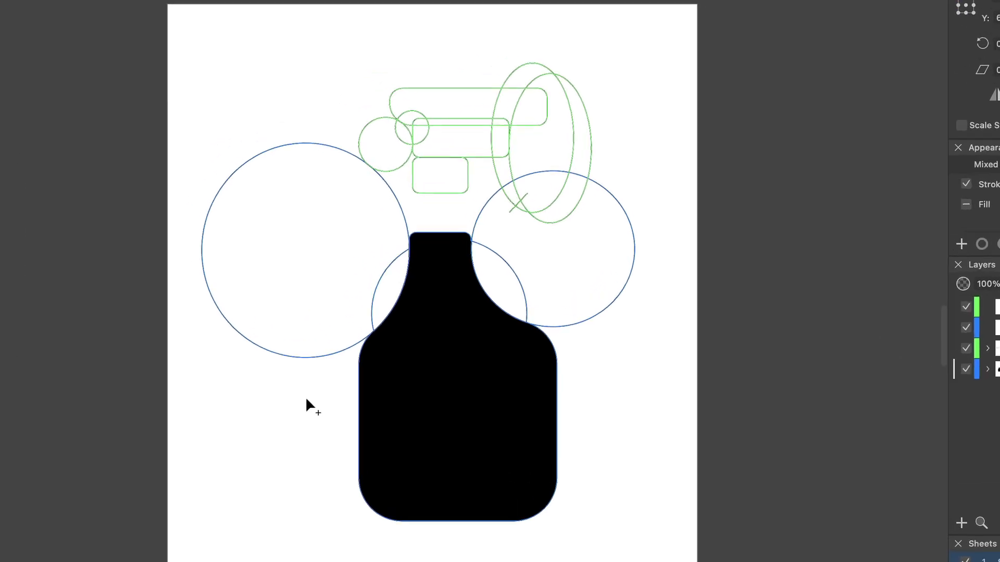
{"action": "key", "text": "alt"}
{"action": "mouse_move", "coordinate": [276, 407]}
{"action": "left_mouse_down"}
{"action": "mouse_move", "coordinate": [284, 367]}
{"action": "mouse_move", "coordinate": [359, 316]}
{"action": "left_mouse_up"}
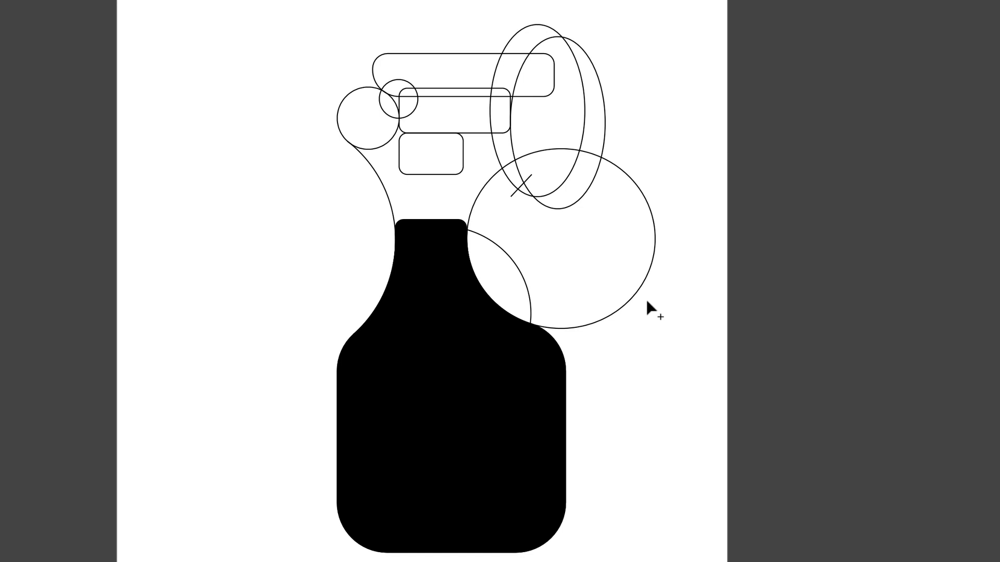
Select the large circle, the leftover arc, the two ellipses and the short diagonal line beside the bottle's neck for the Fusion tool.
{"action": "key", "text": "super"}
{"action": "left_click_drag", "start_coordinate": [647, 300], "coordinate": [524, 149]}
{"action": "key", "text": "shift"}
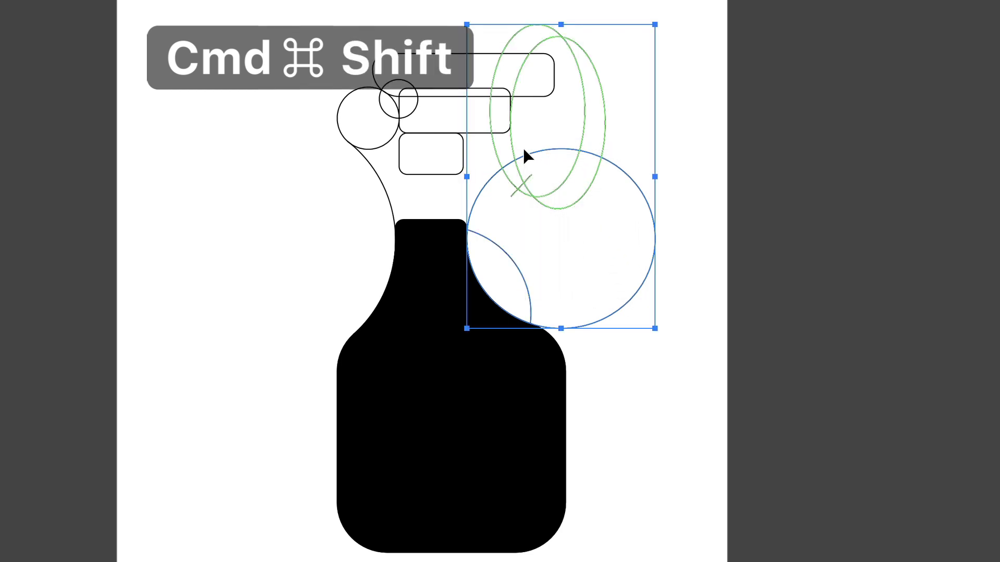
{"action": "key", "text": "shift+m"}
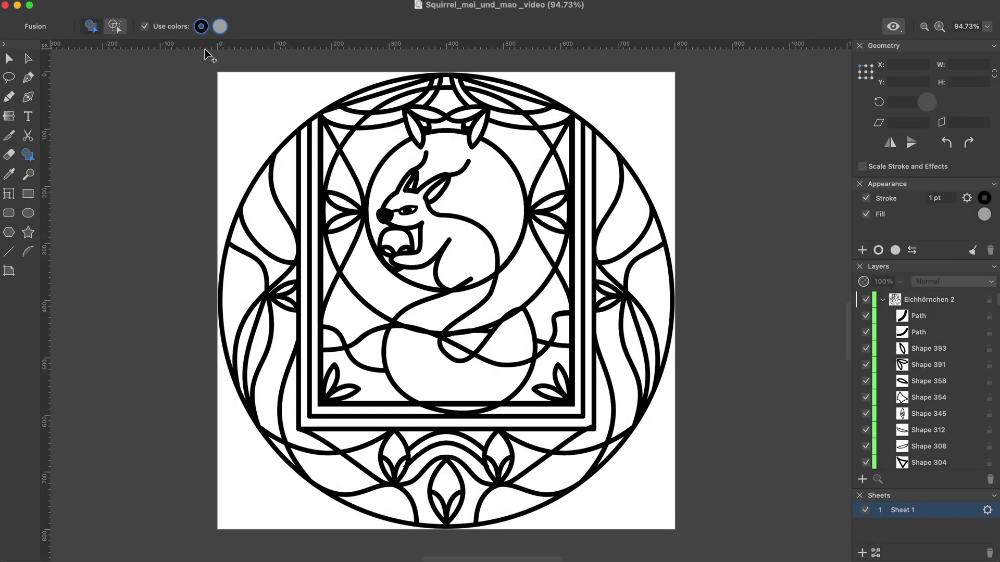
Set the Fusion tool's fill to the salmon swatch and select all shapes of the squirrel artwork.
{"action": "left_click", "coordinate": [201, 26]}
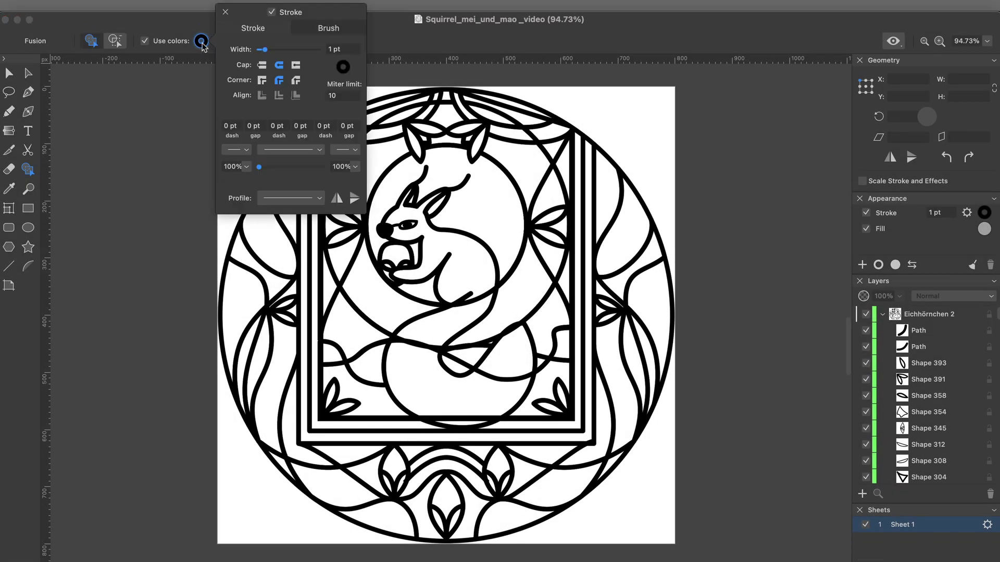
{"action": "left_click", "coordinate": [219, 40]}
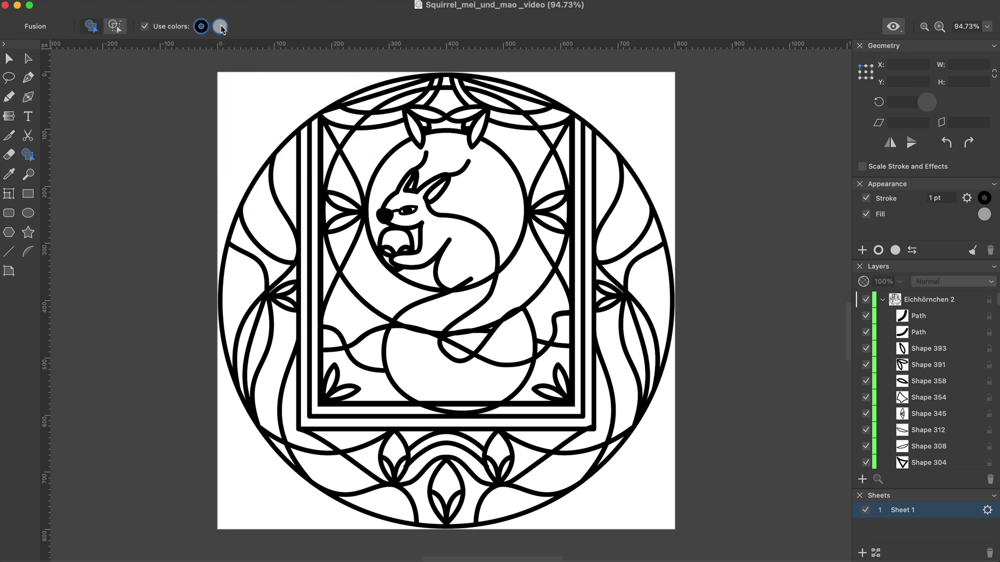
{"action": "left_click", "coordinate": [220, 40]}
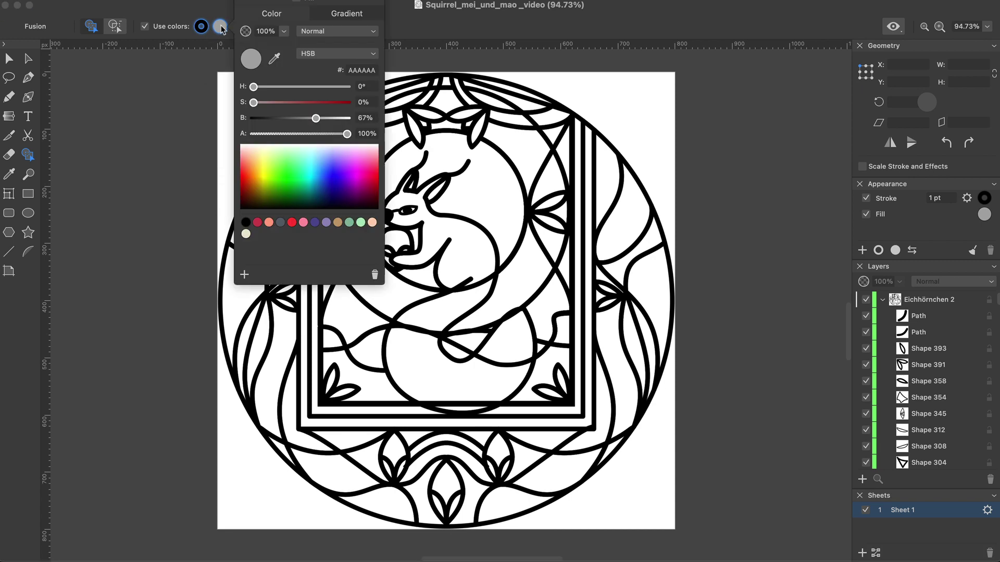
{"action": "left_click", "coordinate": [269, 223]}
{"action": "key", "text": "super+a"}
Fuse the curved bands above the frame and around its two lower corners into salmon-filled shapes.
{"action": "left_click_drag", "start_coordinate": [365, 117], "coordinate": [377, 118]}
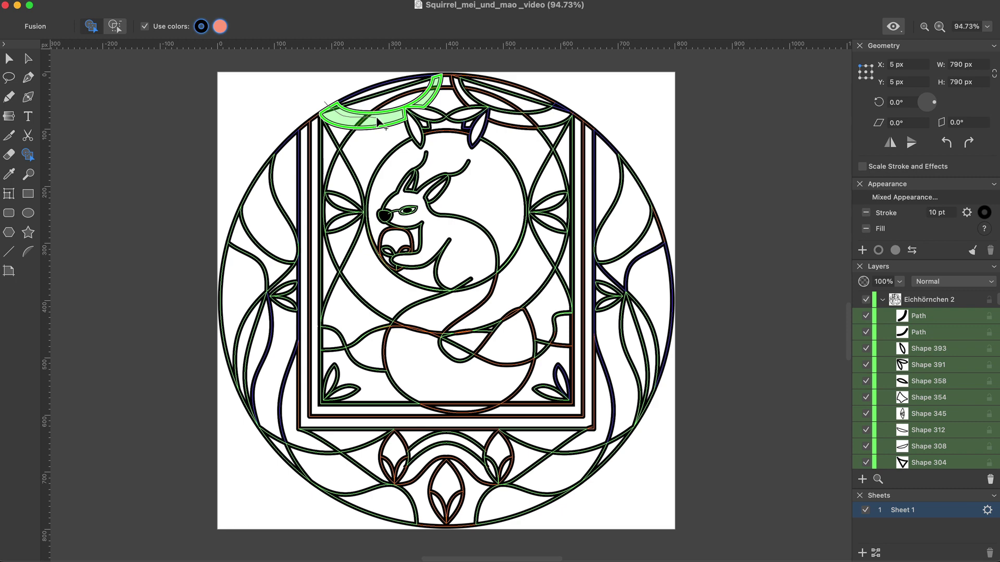
{"action": "left_click_drag", "start_coordinate": [544, 118], "coordinate": [518, 119]}
{"action": "mouse_move", "coordinate": [601, 410]}
{"action": "left_mouse_down"}
{"action": "mouse_move", "coordinate": [587, 434]}
{"action": "mouse_move", "coordinate": [556, 436]}
{"action": "left_mouse_up"}
{"action": "left_click_drag", "start_coordinate": [339, 438], "coordinate": [319, 440]}
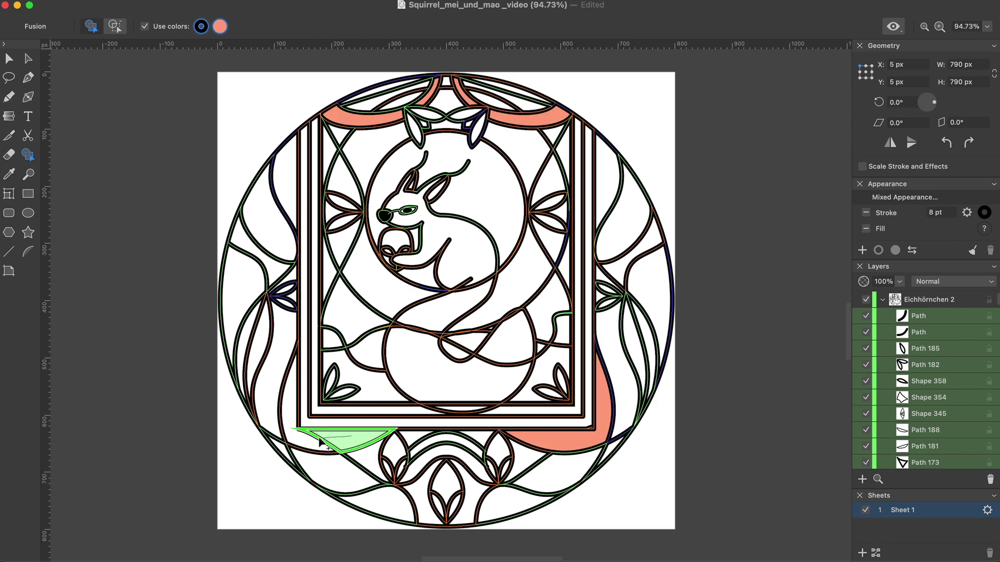
{"action": "left_click_drag", "start_coordinate": [319, 440], "coordinate": [290, 416]}
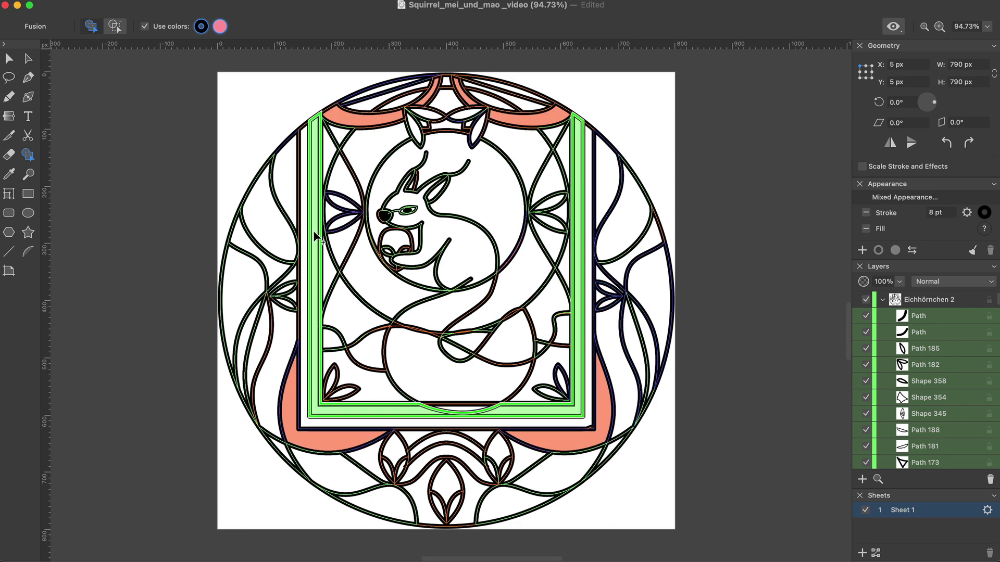
Fill the inner frame band, the side leaves flanking the central circle and the three buds below the frame with pink.
{"action": "left_click", "coordinate": [315, 234]}
{"action": "left_click", "coordinate": [340, 221]}
{"action": "left_click", "coordinate": [347, 213]}
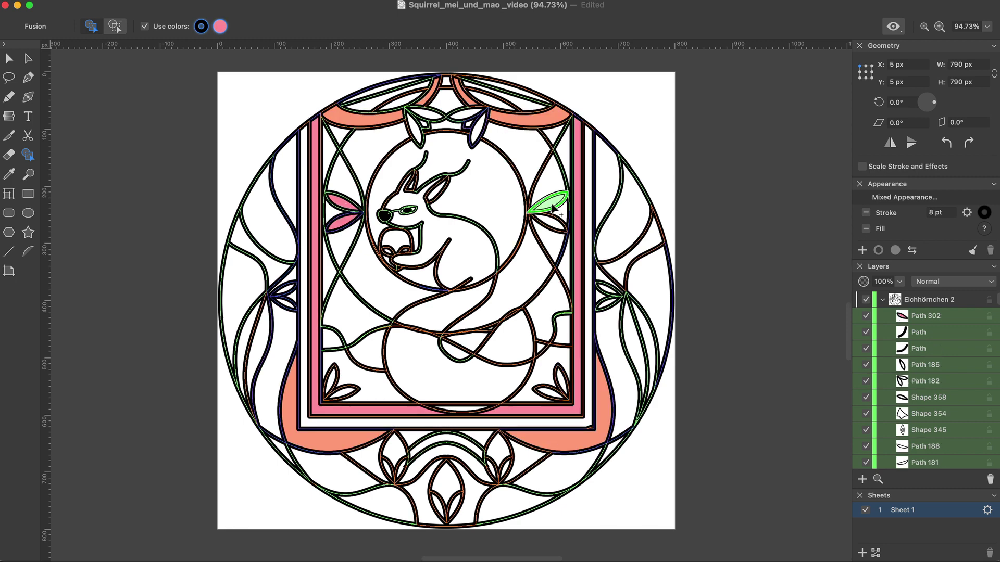
{"action": "left_click", "coordinate": [547, 211]}
{"action": "left_click", "coordinate": [496, 450]}
{"action": "left_click", "coordinate": [447, 488]}
{"action": "left_click", "coordinate": [393, 451]}
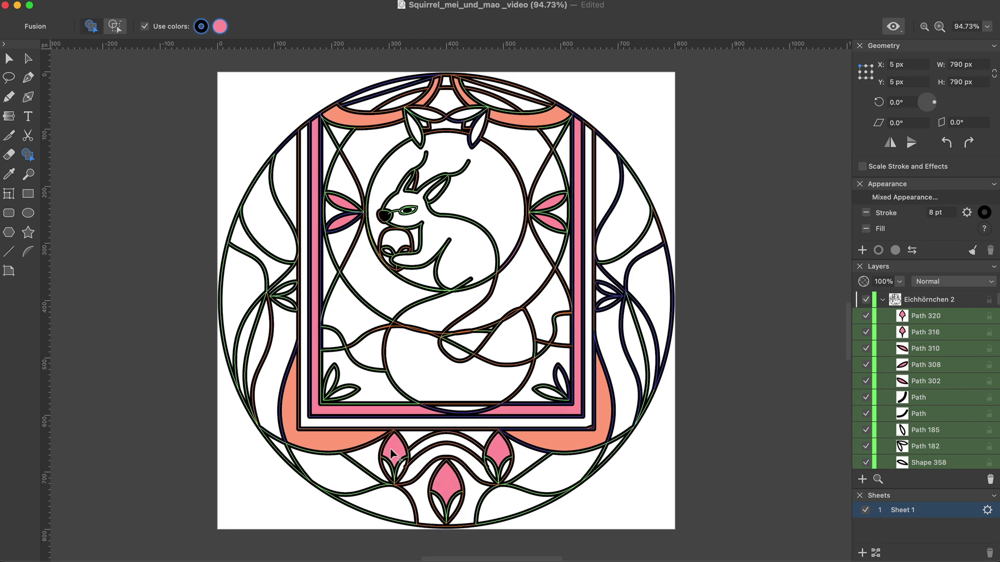
Fill the circle background behind the squirrel with beige, and fuse the squirrel's body and tail areas in red.
{"action": "left_click", "coordinate": [480, 190]}
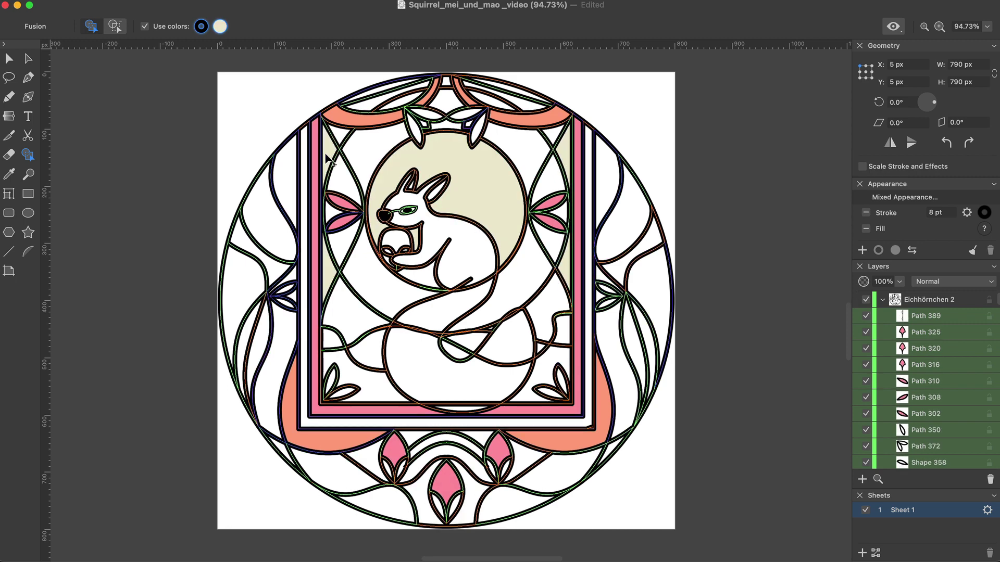
{"action": "mouse_move", "coordinate": [437, 229]}
{"action": "left_mouse_down"}
{"action": "mouse_move", "coordinate": [471, 279]}
{"action": "mouse_move", "coordinate": [398, 325]}
{"action": "mouse_move", "coordinate": [443, 347]}
{"action": "mouse_move", "coordinate": [463, 411]}
{"action": "mouse_move", "coordinate": [513, 377]}
{"action": "mouse_move", "coordinate": [515, 314]}
{"action": "left_mouse_up"}
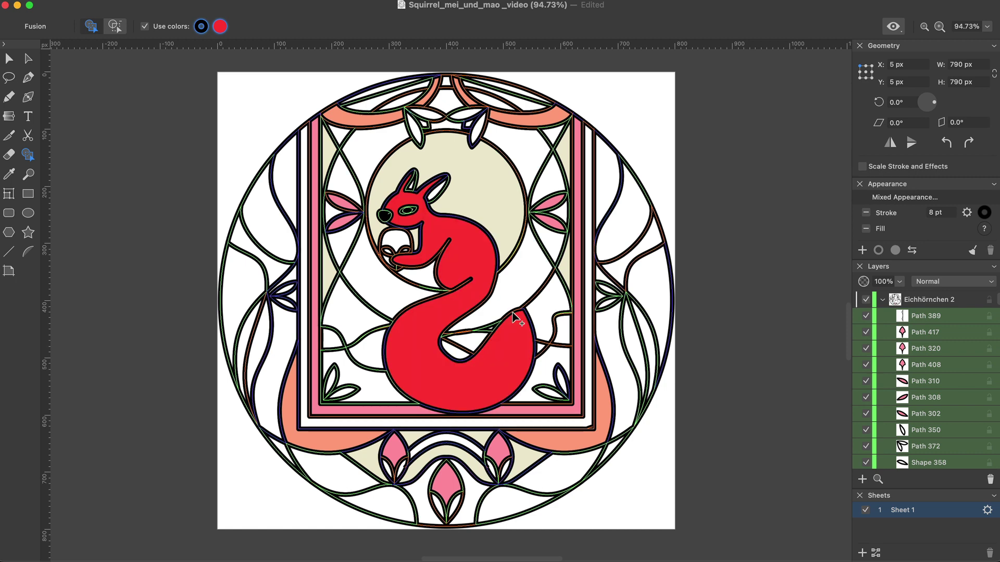